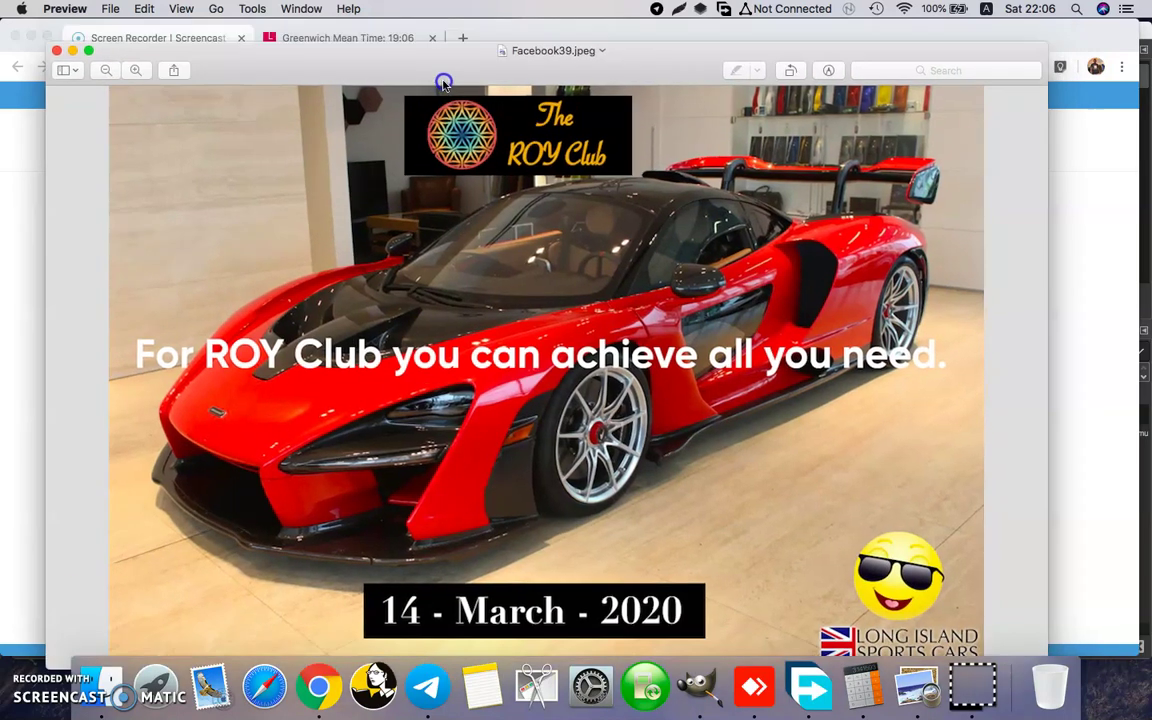
drag(457, 37, 437, 104)
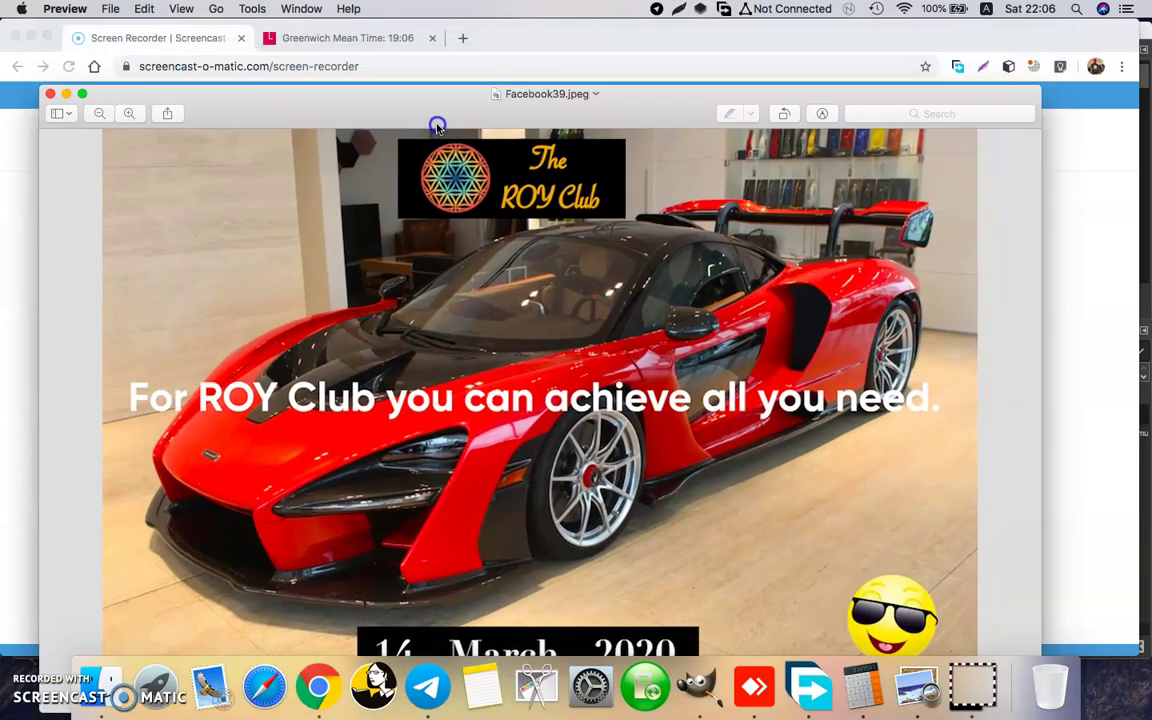
click(385, 38)
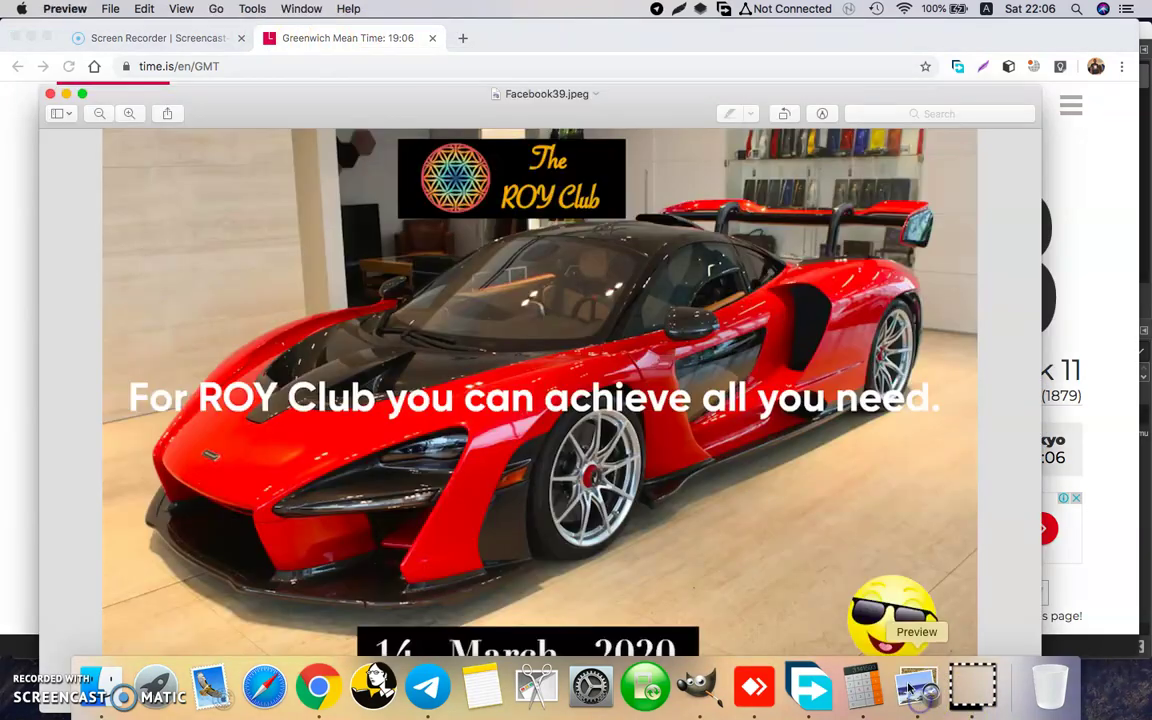
click(916, 688)
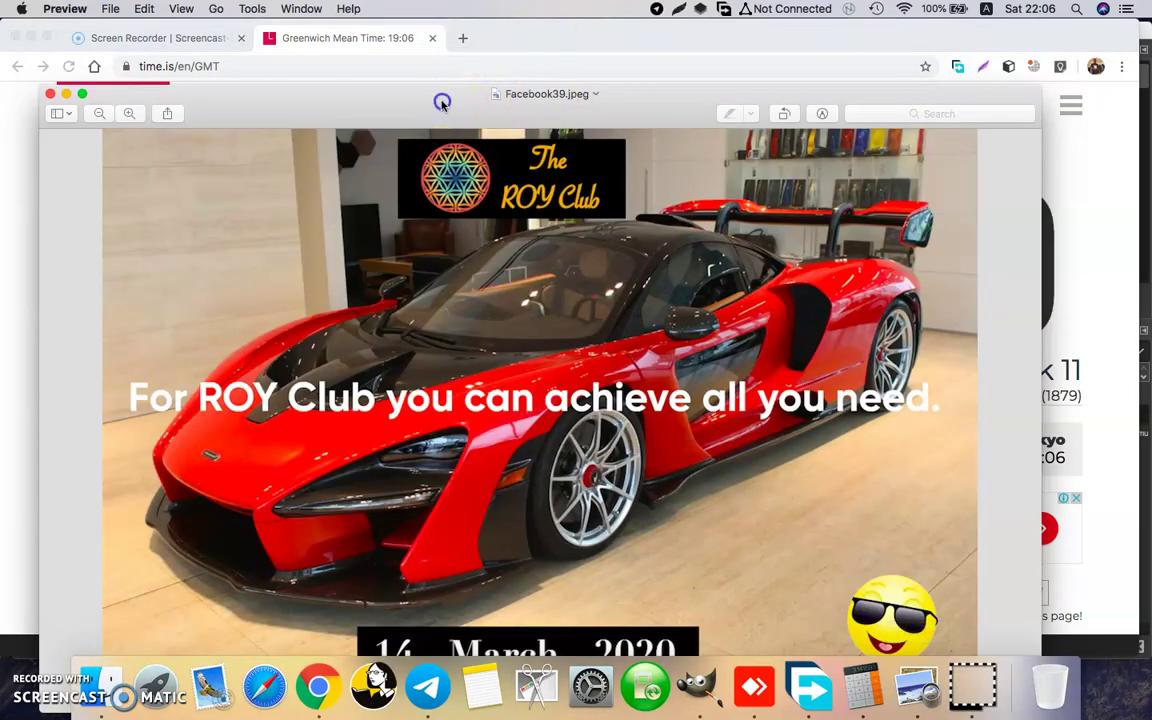
drag(442, 99, 438, 72)
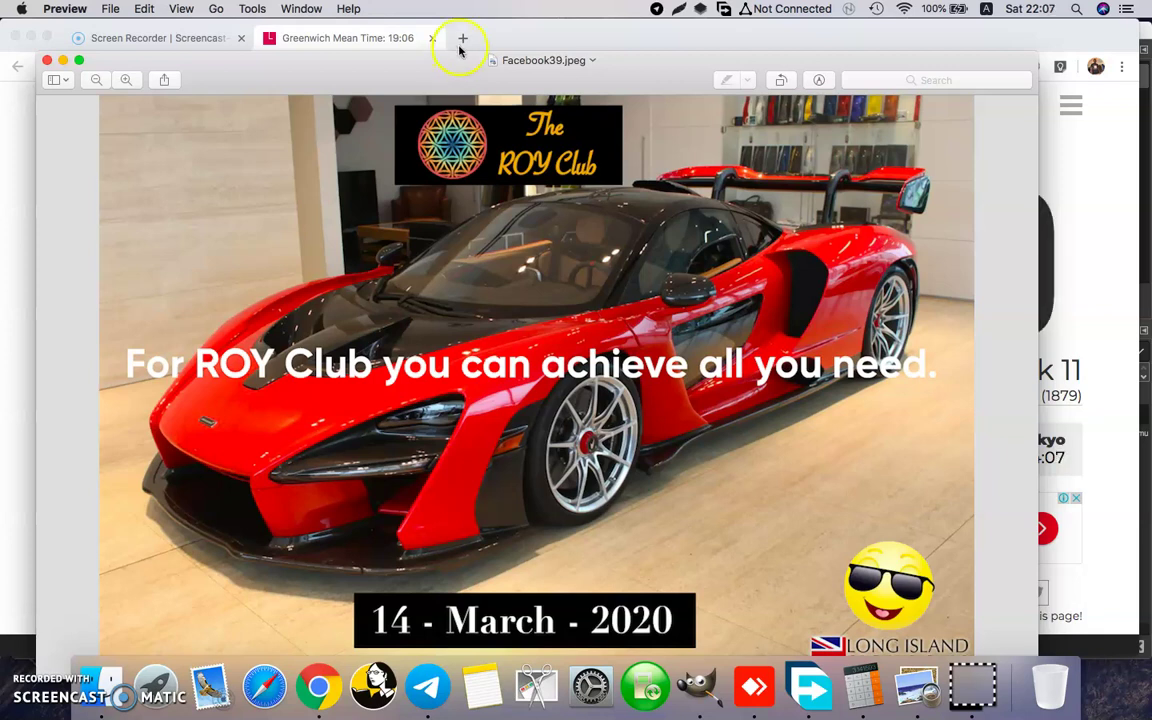
- Load instagram.com in a new Chrome tab to reach the home feed
click(463, 38)
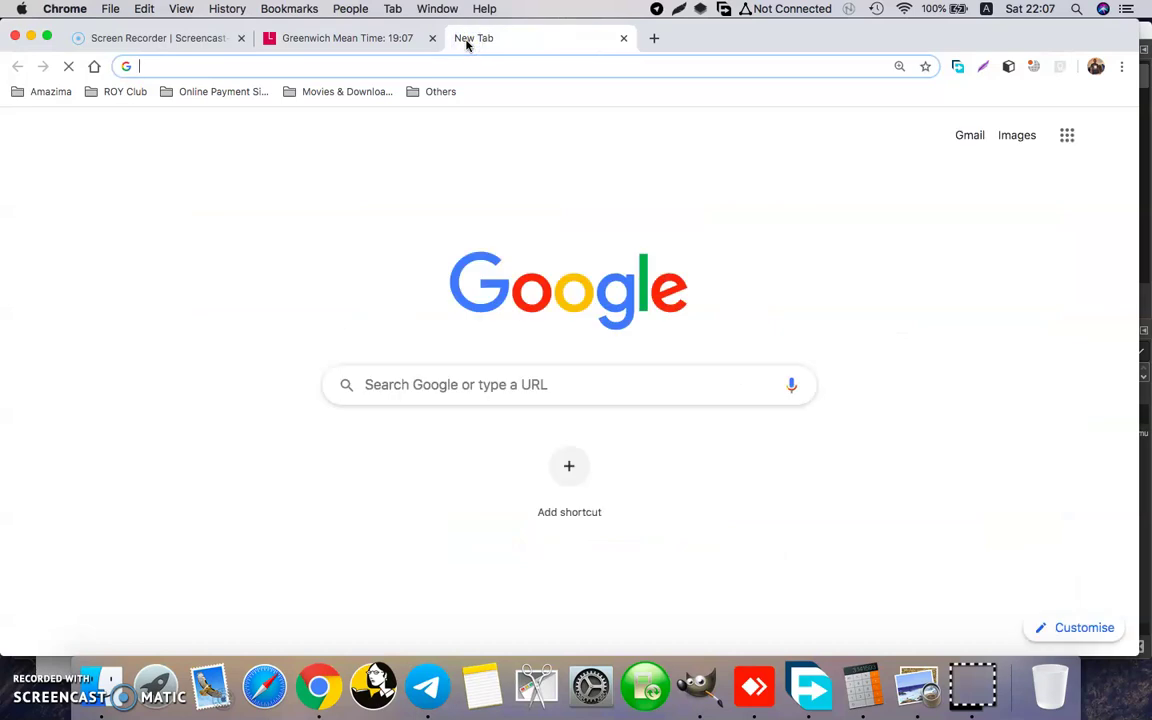
text(in)
key(Return)
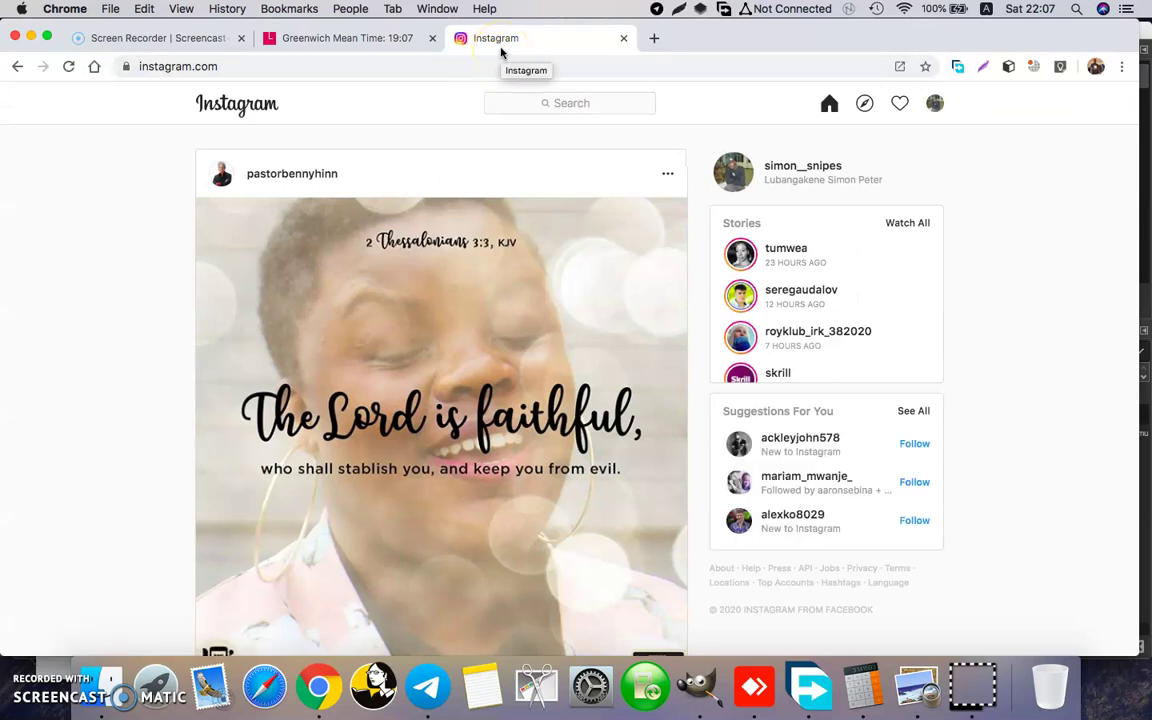
click(512, 104)
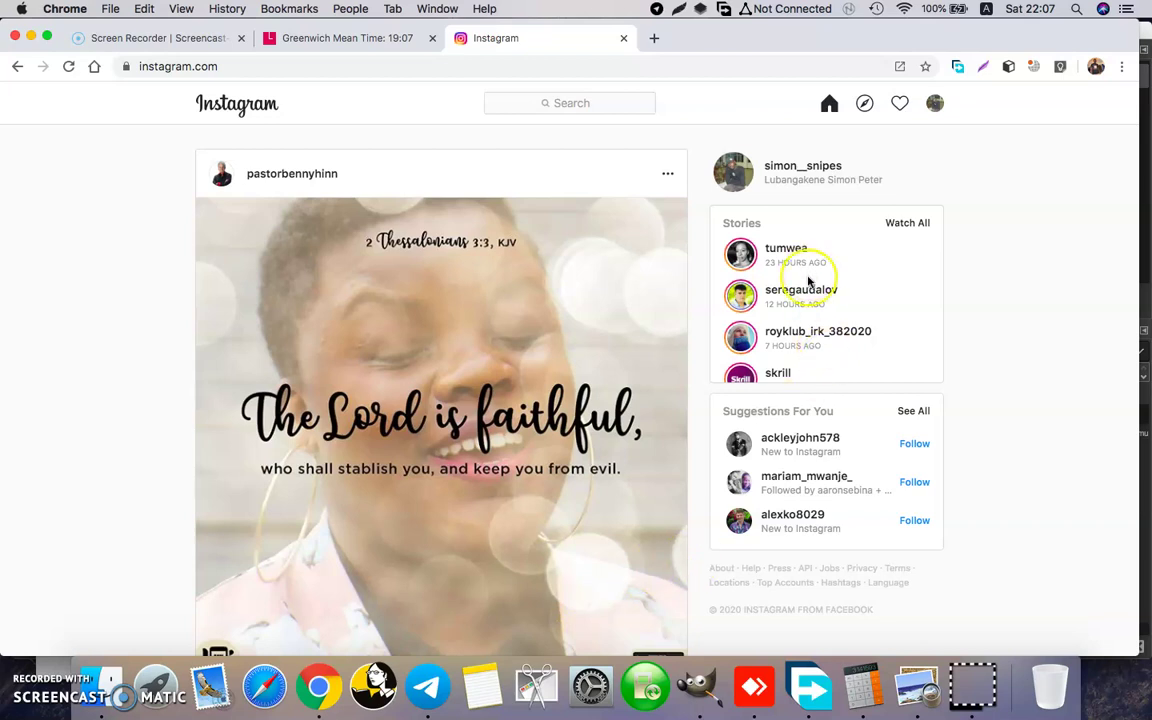
mouse_move(803, 166)
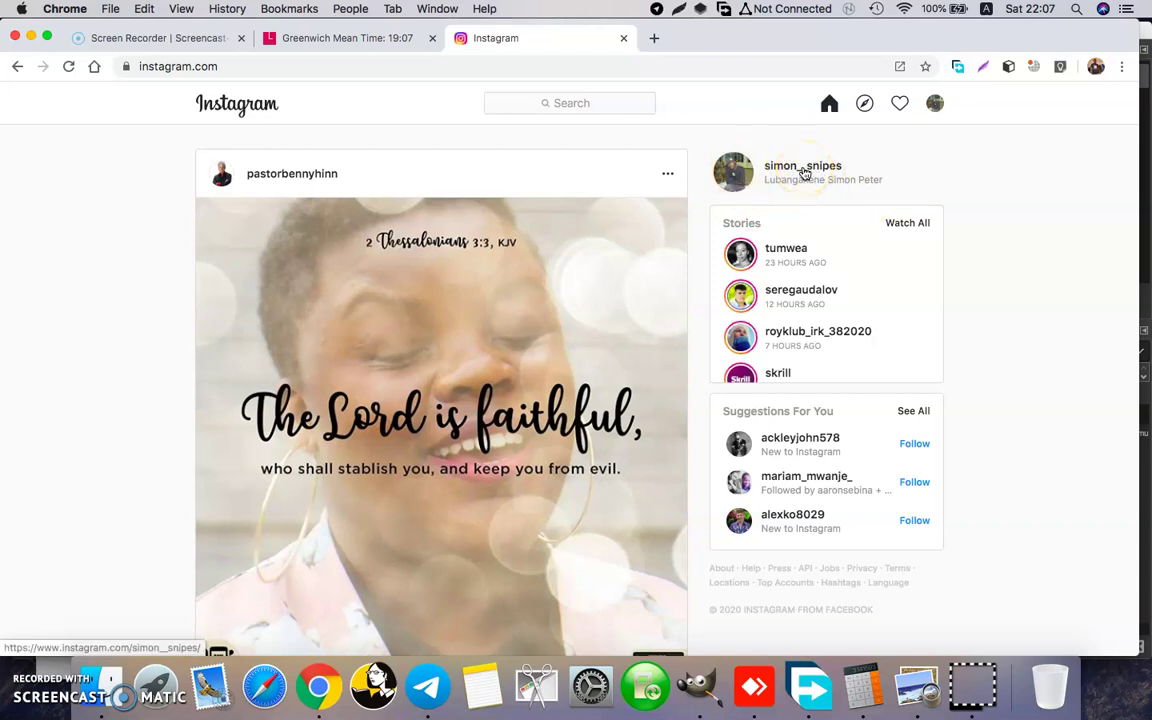
- Go to your own profile from the feed sidebar and switch to its IGTV tab
click(805, 174)
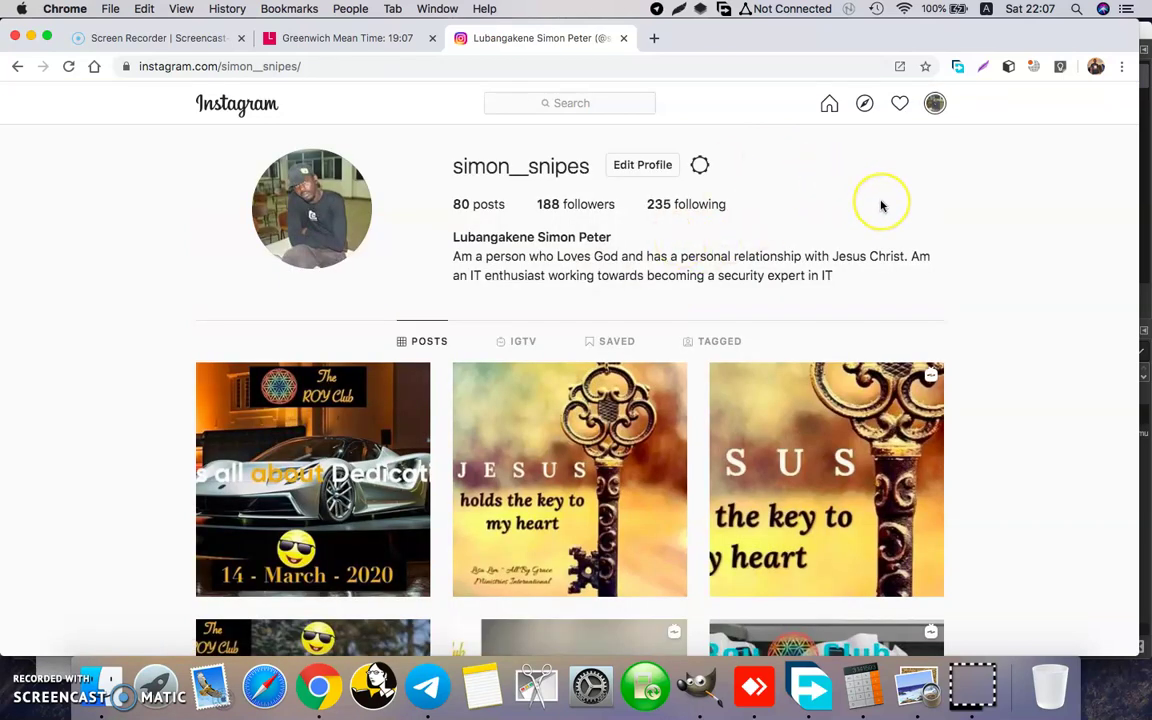
scroll(882, 206, down, 1)
scroll(882, 206, up, 1)
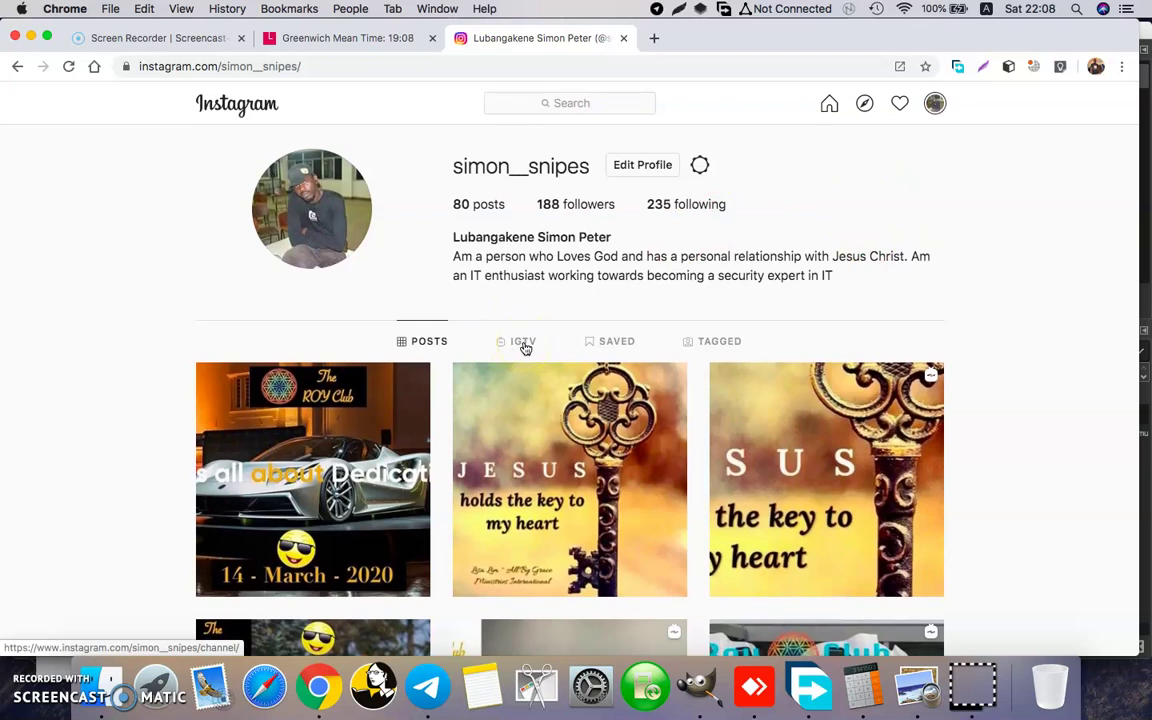
click(524, 343)
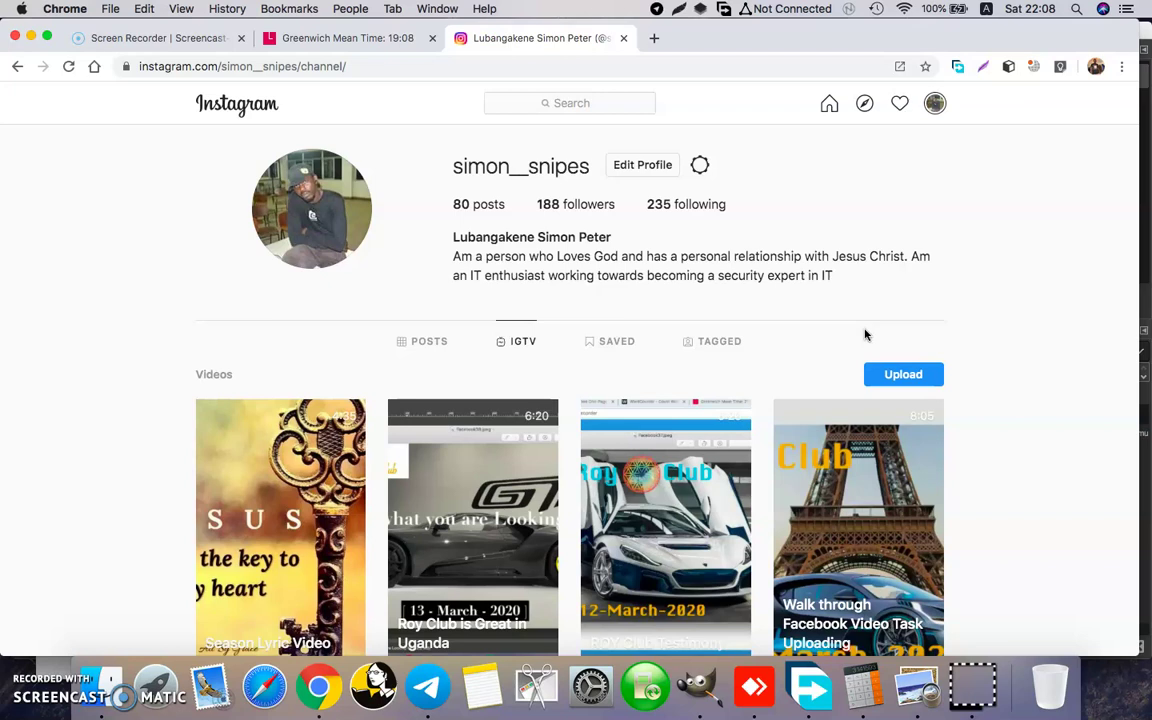
- Open the Add New IGTV Video page with the Upload button above the IGTV grid
click(856, 330)
click(871, 323)
drag(784, 327, 819, 365)
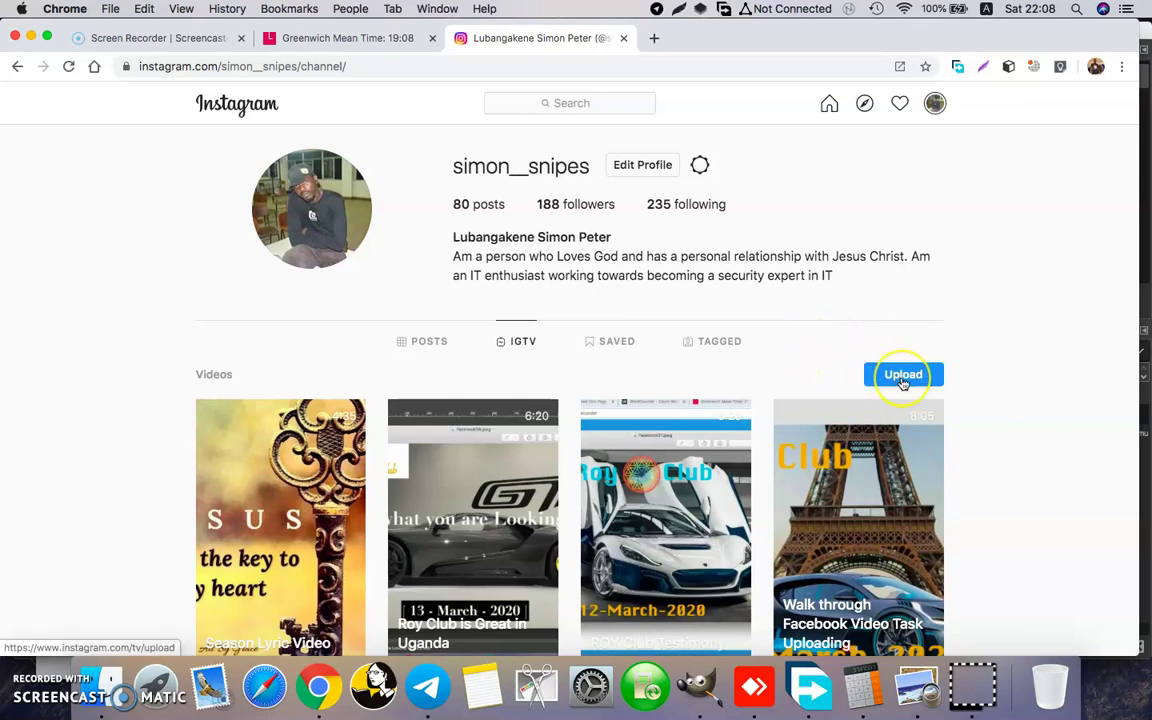
click(902, 380)
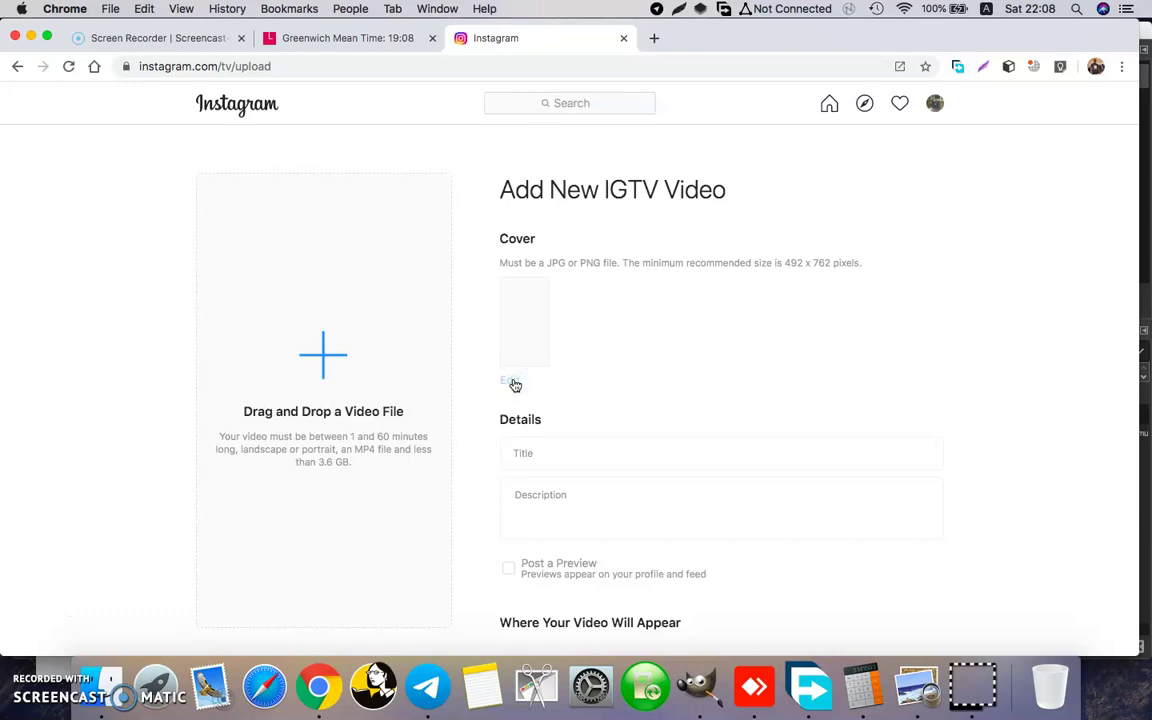
- Let the blank Add New IGTV Video form load and try its cover Edit option
click(527, 329)
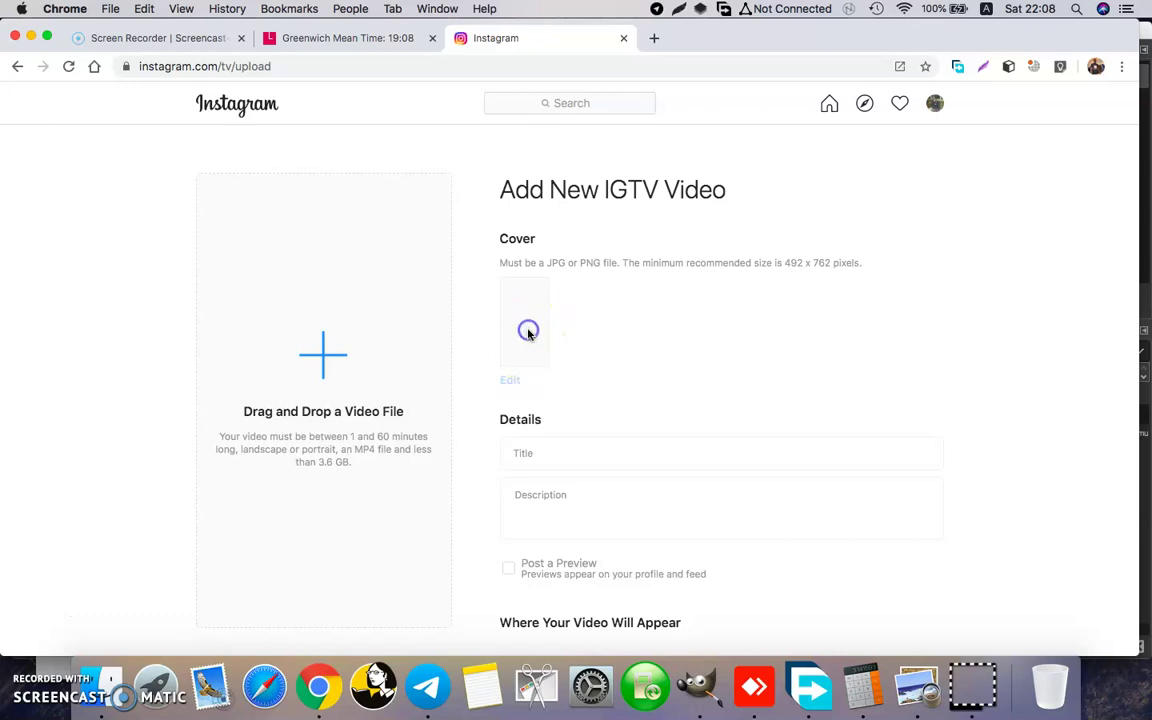
click(509, 385)
- Pick Reduced Paramining on Sigen.mp4 from the Desktop as the IGTV video file
click(332, 358)
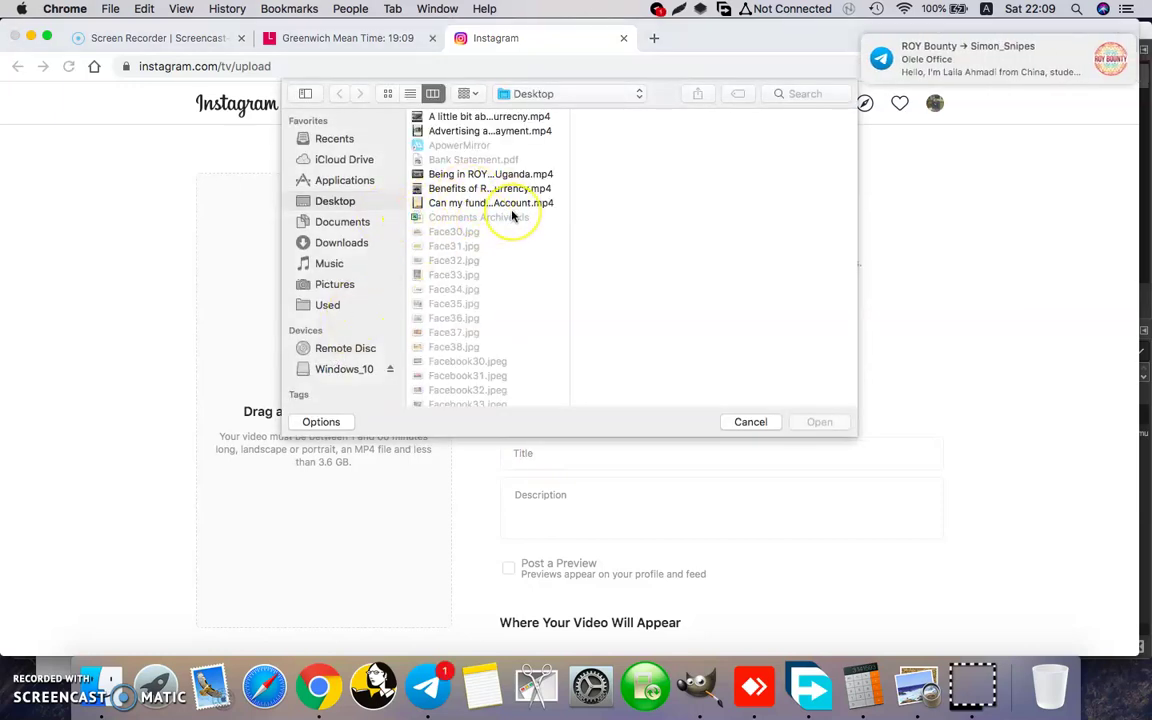
scroll(510, 212, up, 1)
scroll(512, 215, down, 1)
scroll(512, 215, down, 2)
scroll(512, 215, down, 4)
scroll(512, 215, down, 2)
scroll(512, 215, down, 2)
scroll(512, 215, down, 2)
scroll(512, 215, down, 2)
scroll(512, 215, down, 5)
scroll(512, 215, down, 2)
scroll(512, 215, down, 2)
scroll(512, 215, down, 4)
scroll(512, 215, down, 1)
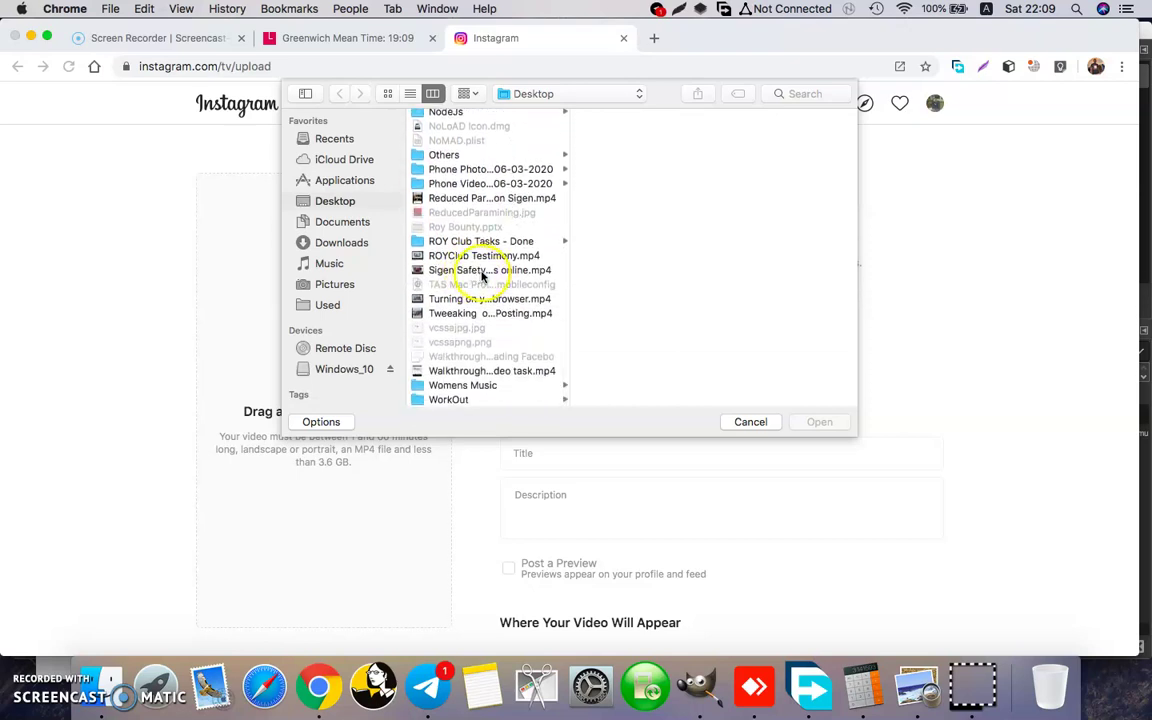
scroll(487, 318, up, 2)
scroll(487, 318, up, 3)
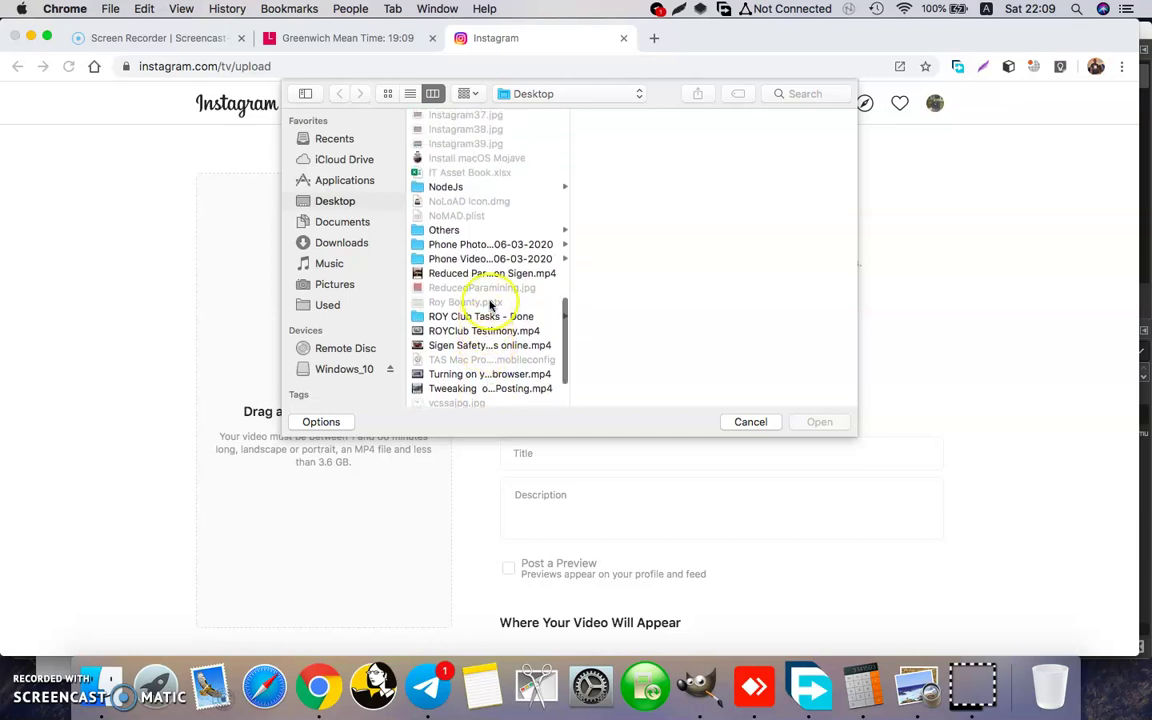
scroll(490, 305, up, 2)
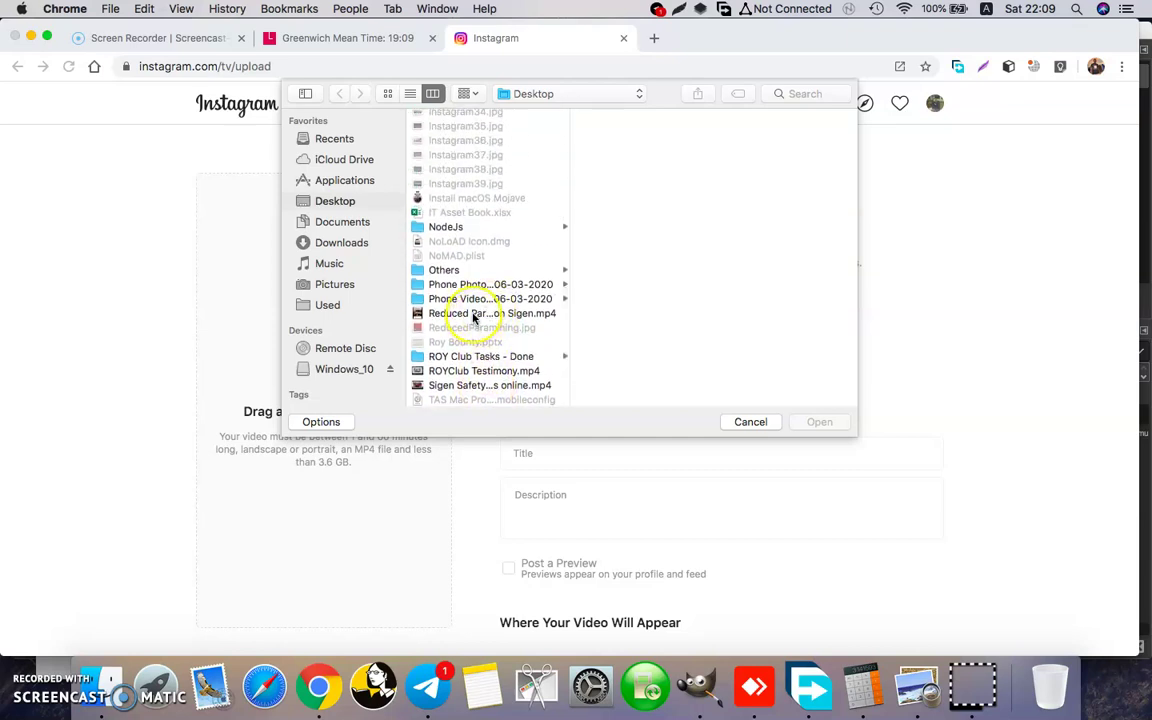
click(474, 316)
click(815, 422)
drag(819, 425, 785, 322)
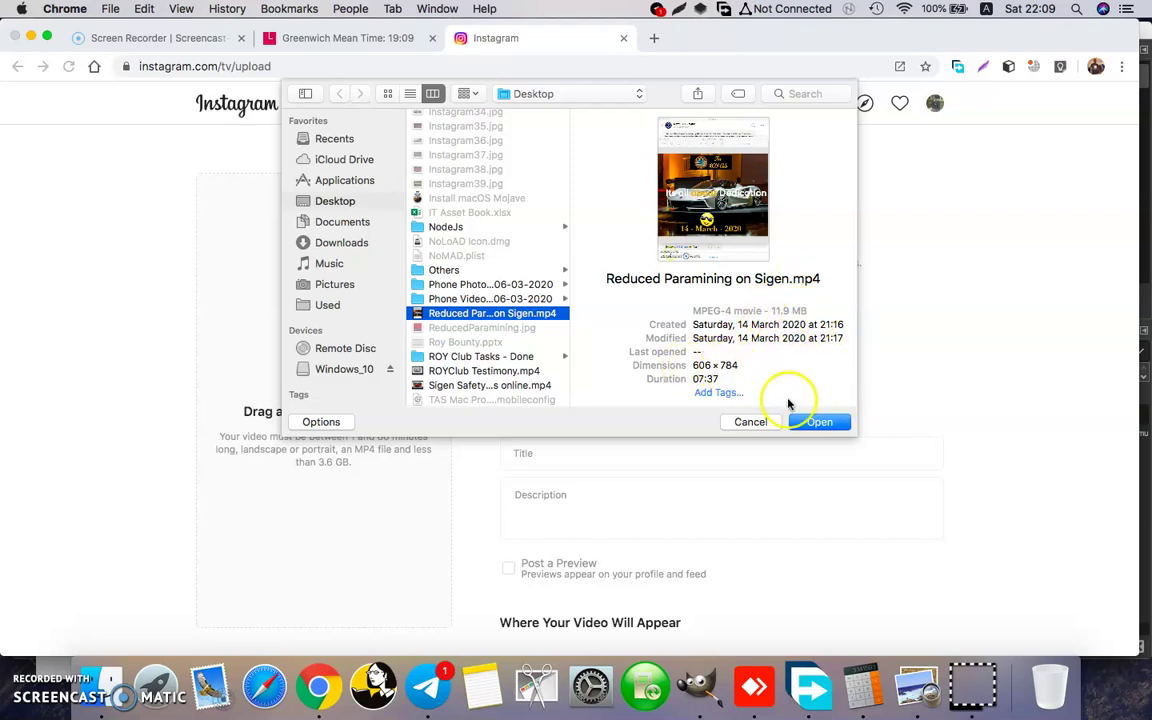
click(819, 423)
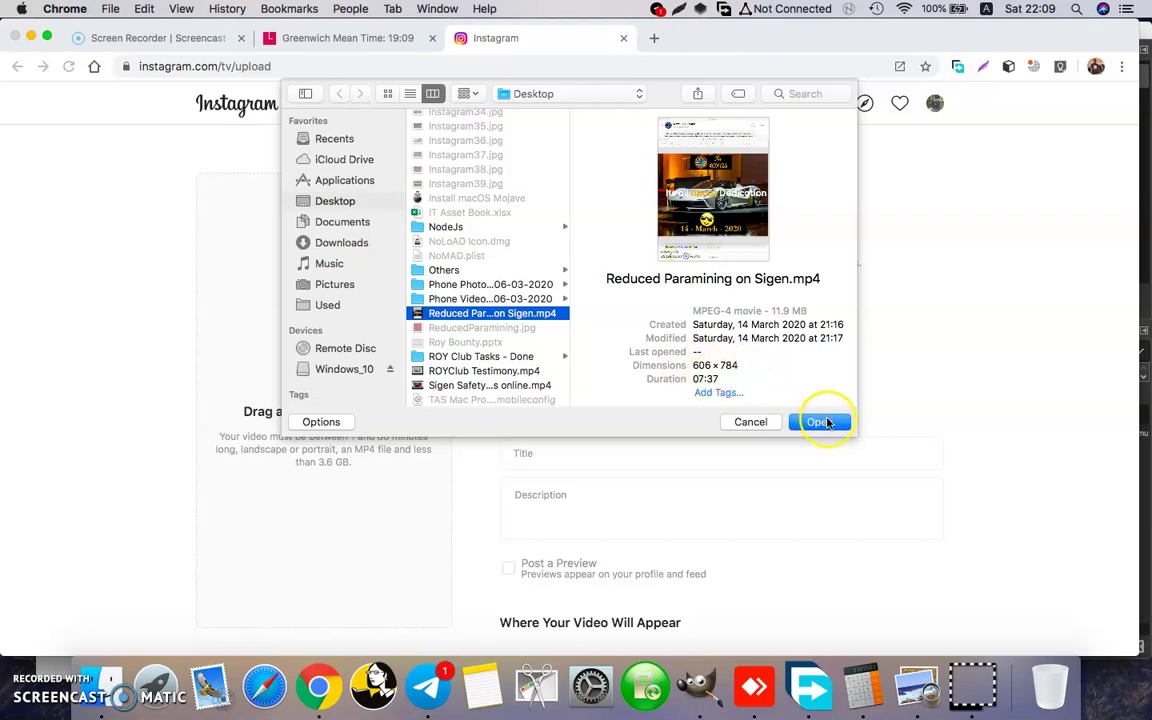
- Set the red ReducedParamining.jpg from the Desktop as the uploaded video's cover
click(828, 425)
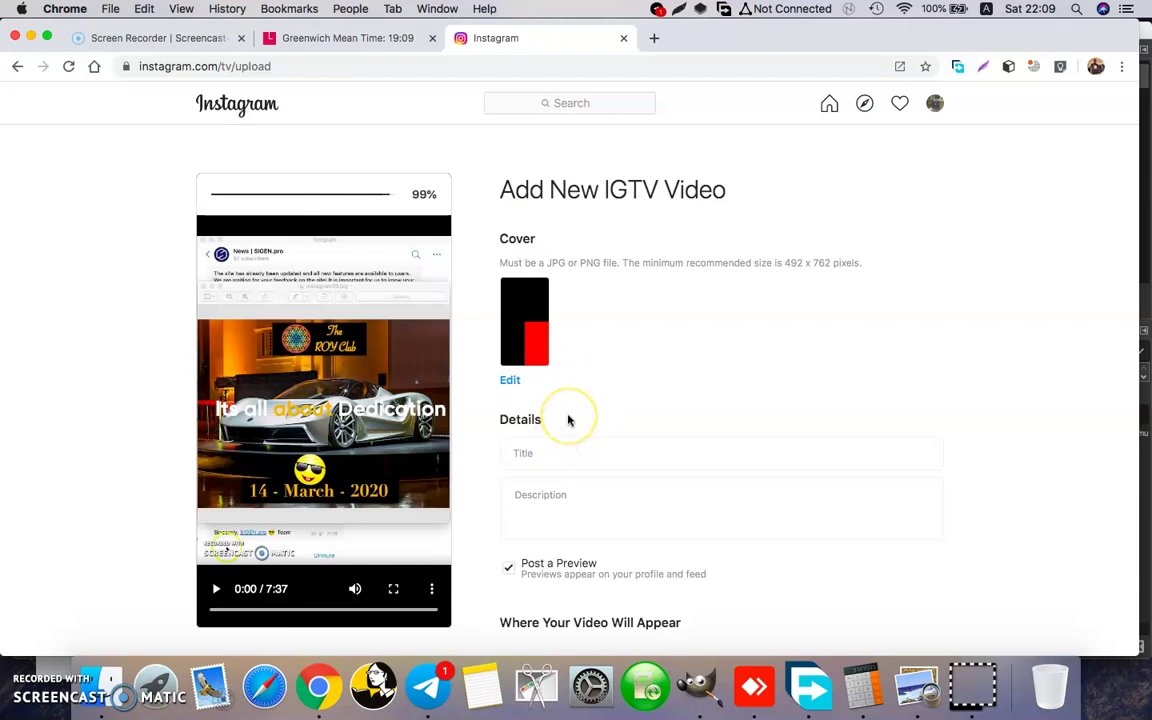
click(510, 383)
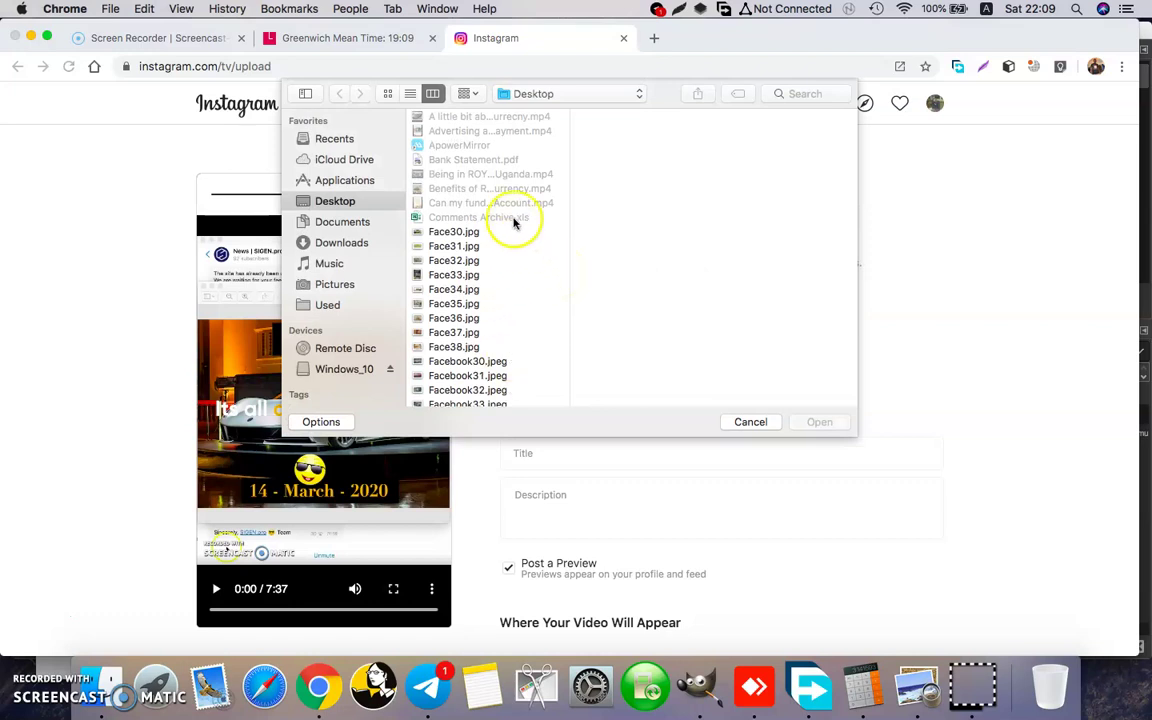
scroll(474, 256, down, 2)
scroll(474, 256, down, 2)
scroll(474, 256, down, 1)
scroll(474, 256, down, 5)
scroll(474, 256, down, 3)
scroll(474, 256, down, 2)
scroll(474, 256, down, 3)
scroll(474, 256, down, 4)
scroll(472, 252, down, 1)
scroll(470, 250, down, 3)
click(483, 301)
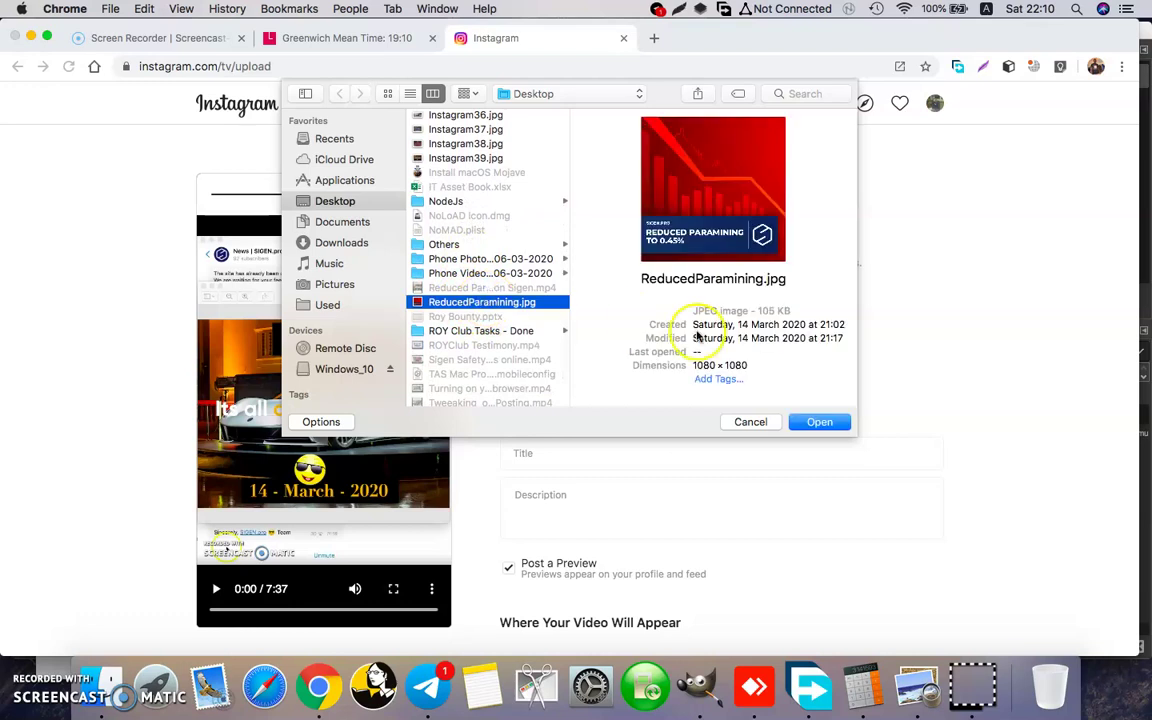
click(820, 422)
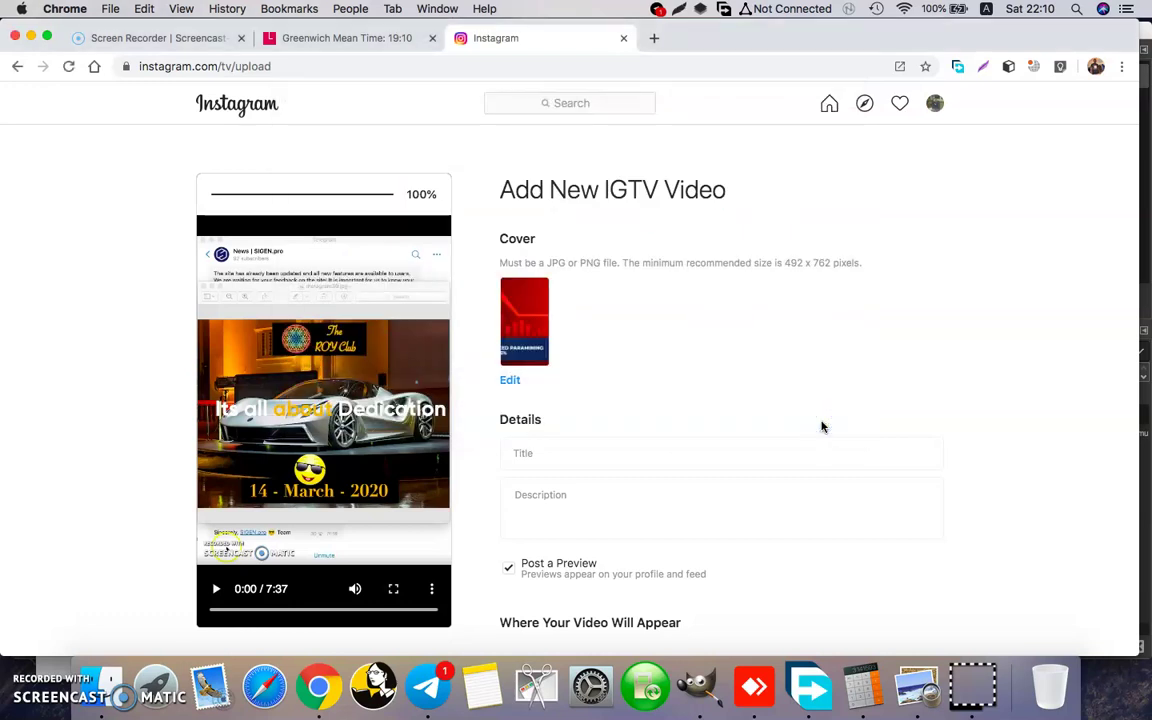
- Enter the title 'Sigen.pro Reduced paramining' and a description ending with #ROYclubVideo
click(579, 452)
text(Sigen.pro Reduced paramining)
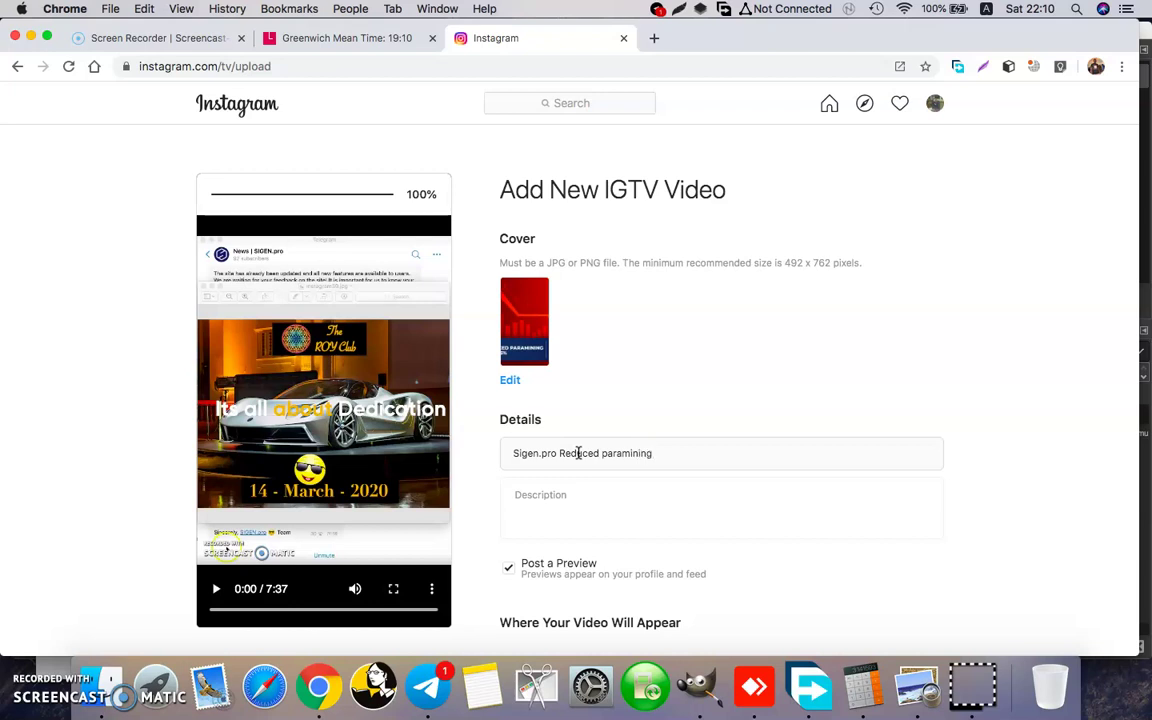
key(Tab)
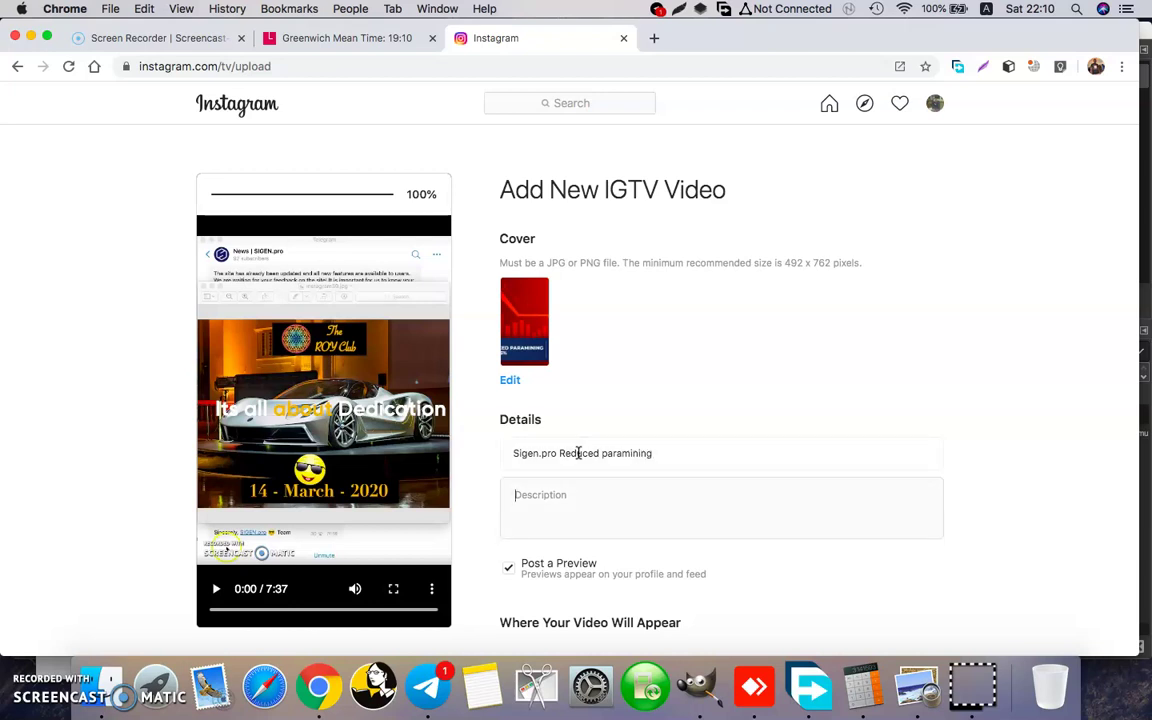
text(Si)
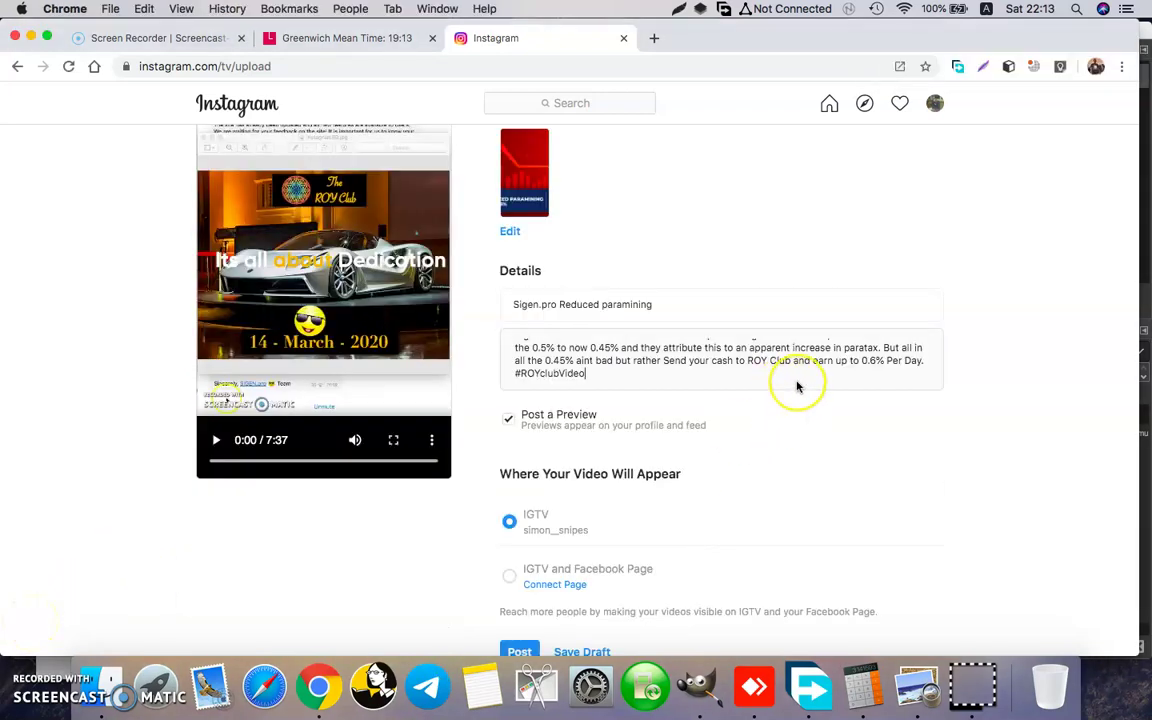
scroll(797, 387, up, 2)
click(784, 391)
scroll(784, 391, up, 2)
scroll(786, 394, up, 2)
click(771, 452)
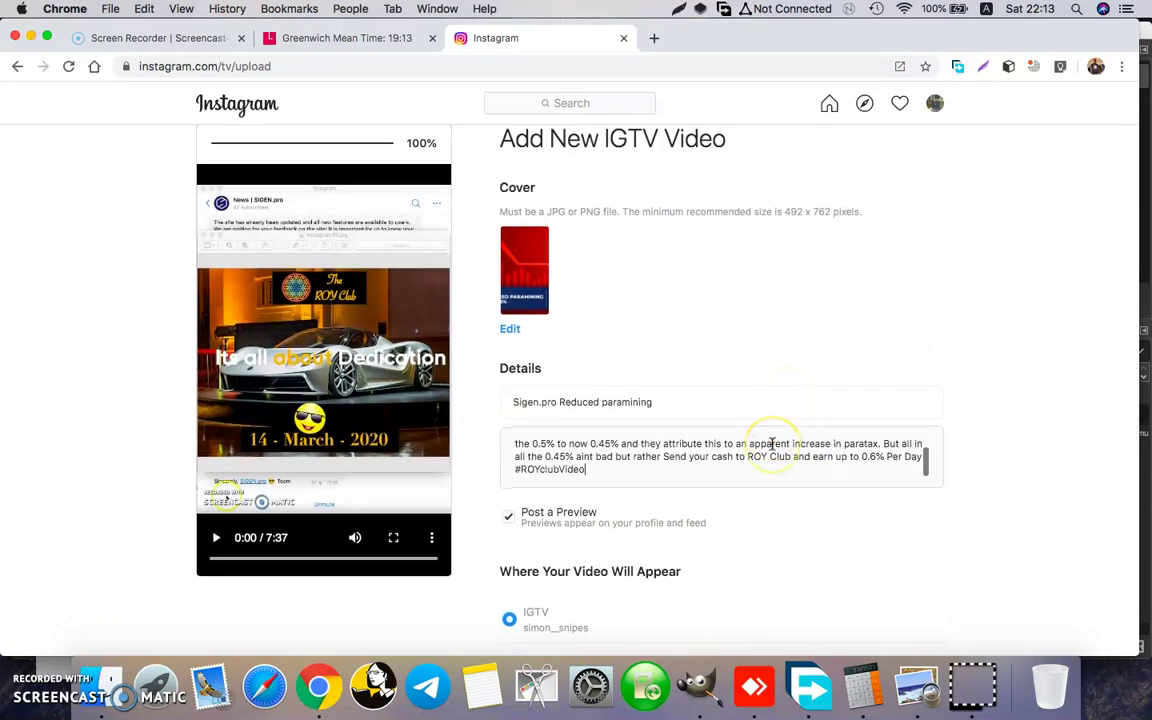
scroll(772, 444, down, 1)
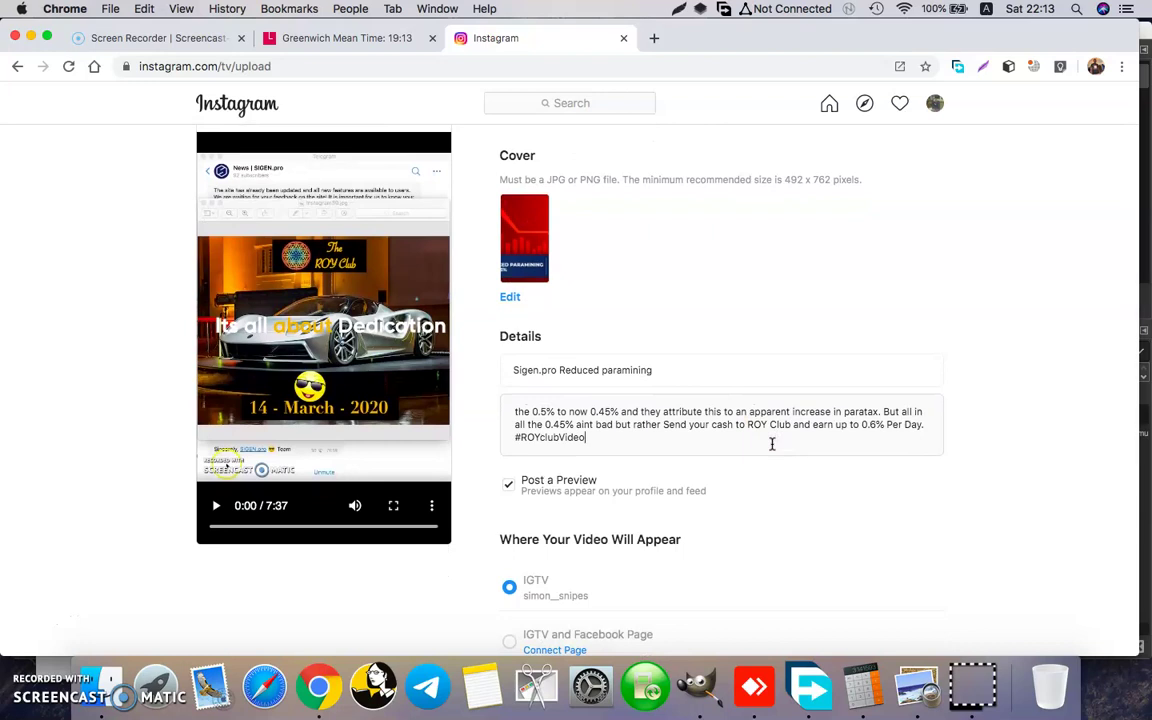
scroll(772, 444, down, 2)
scroll(702, 527, down, 3)
- Post the IGTV video, then open its new red-cover thumbnail from the profile grid
click(515, 486)
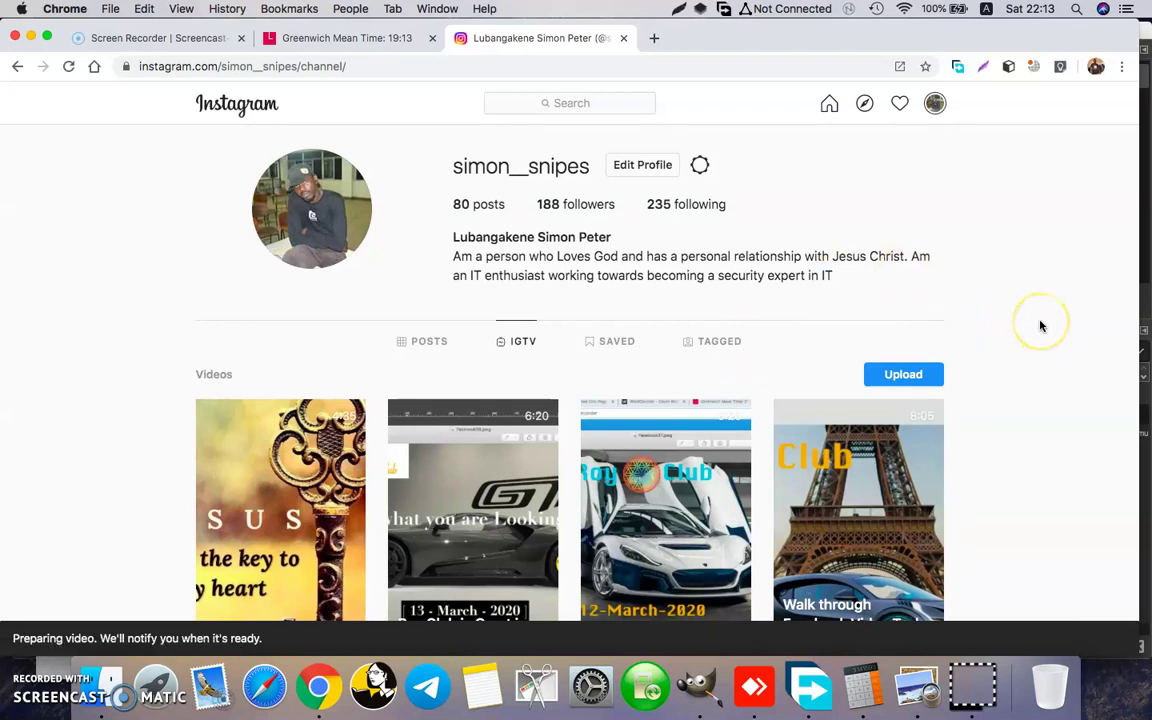
scroll(1040, 326, down, 3)
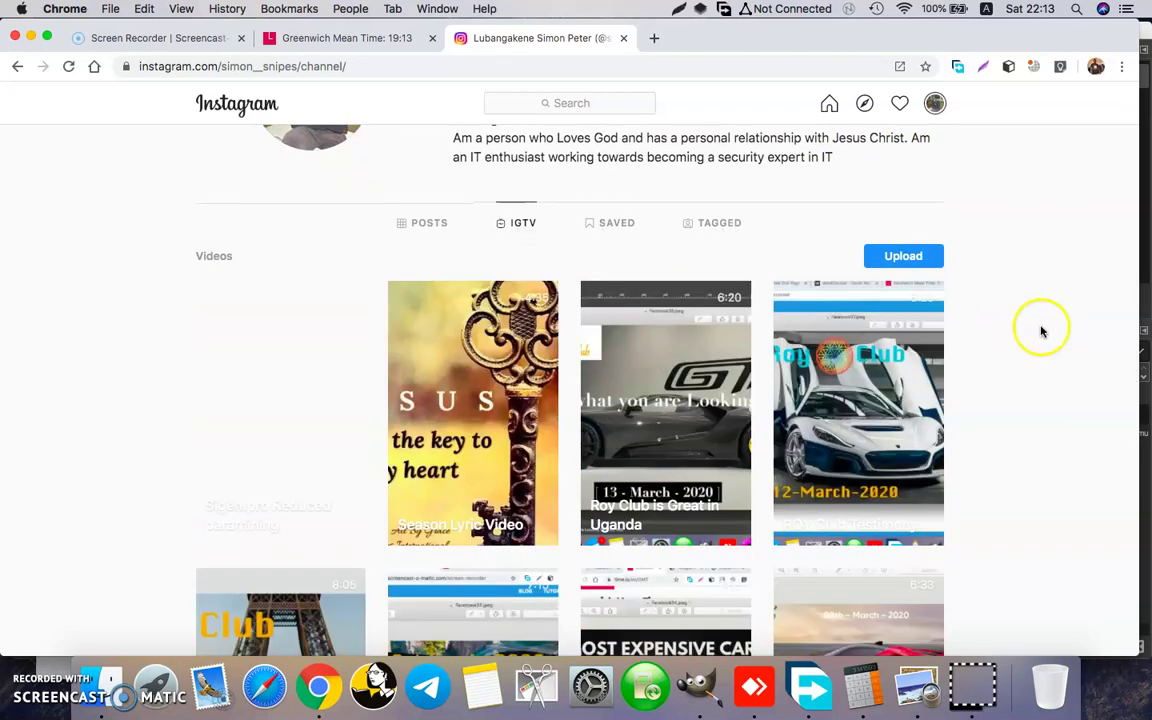
scroll(1047, 345, up, 2)
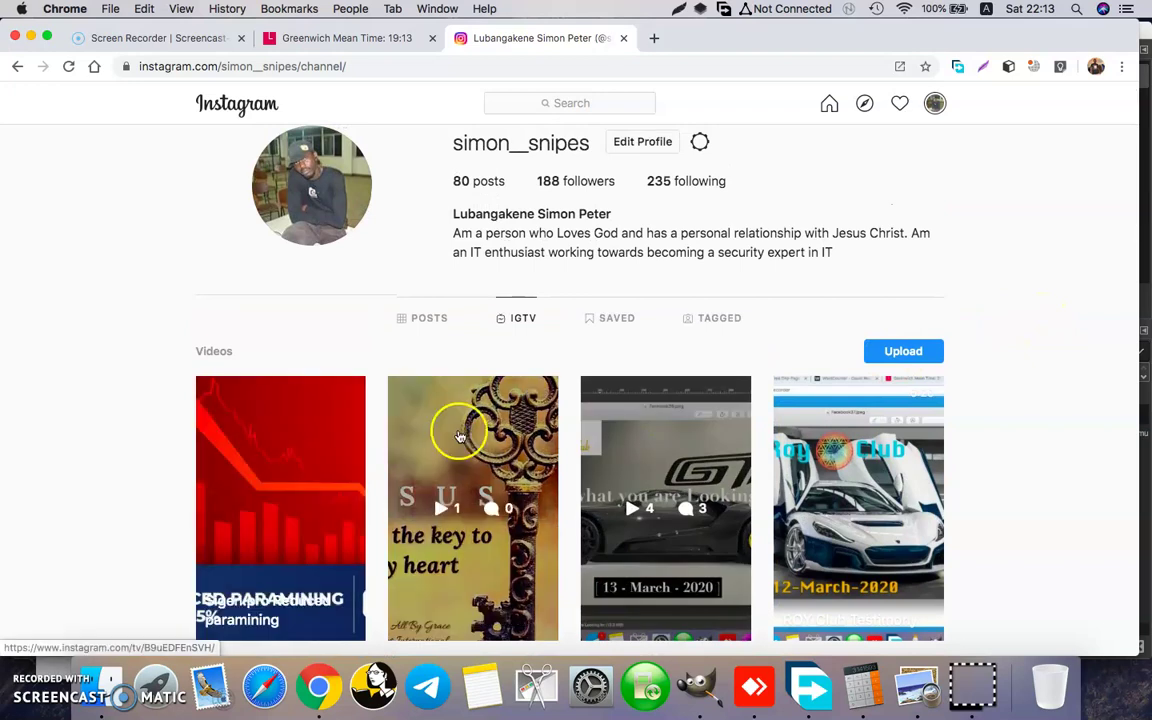
click(293, 512)
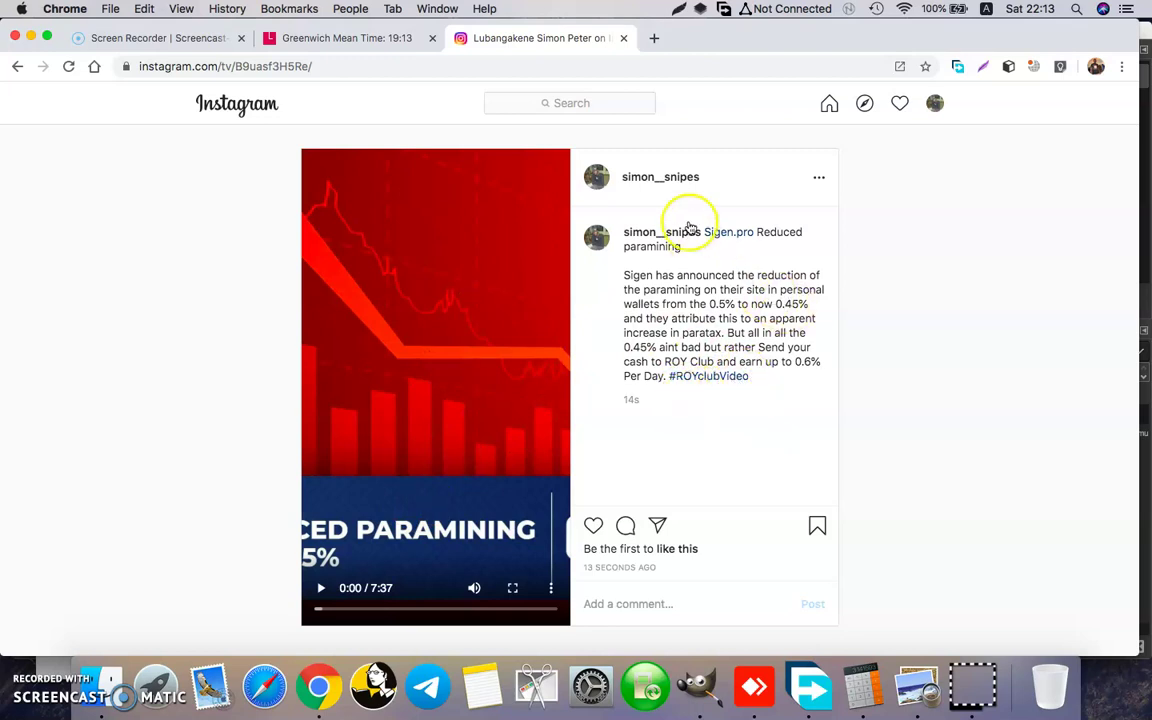
- Copy the new IGTV post's link via its options menu and select the page address
click(819, 178)
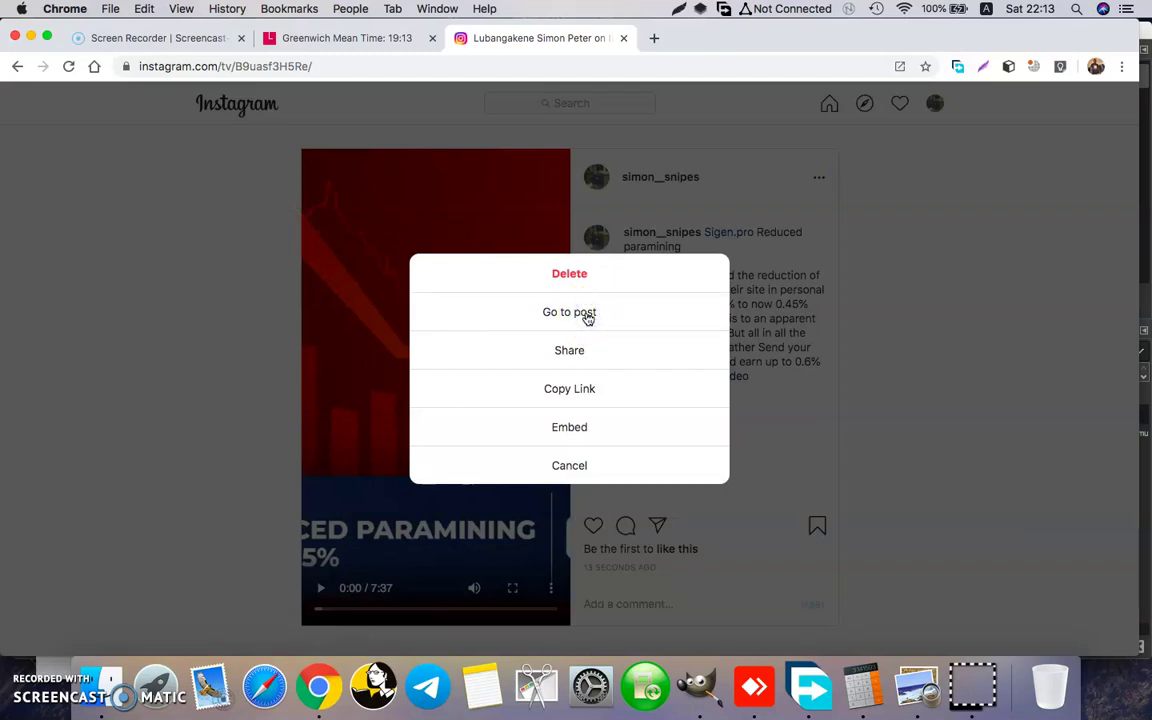
click(439, 70)
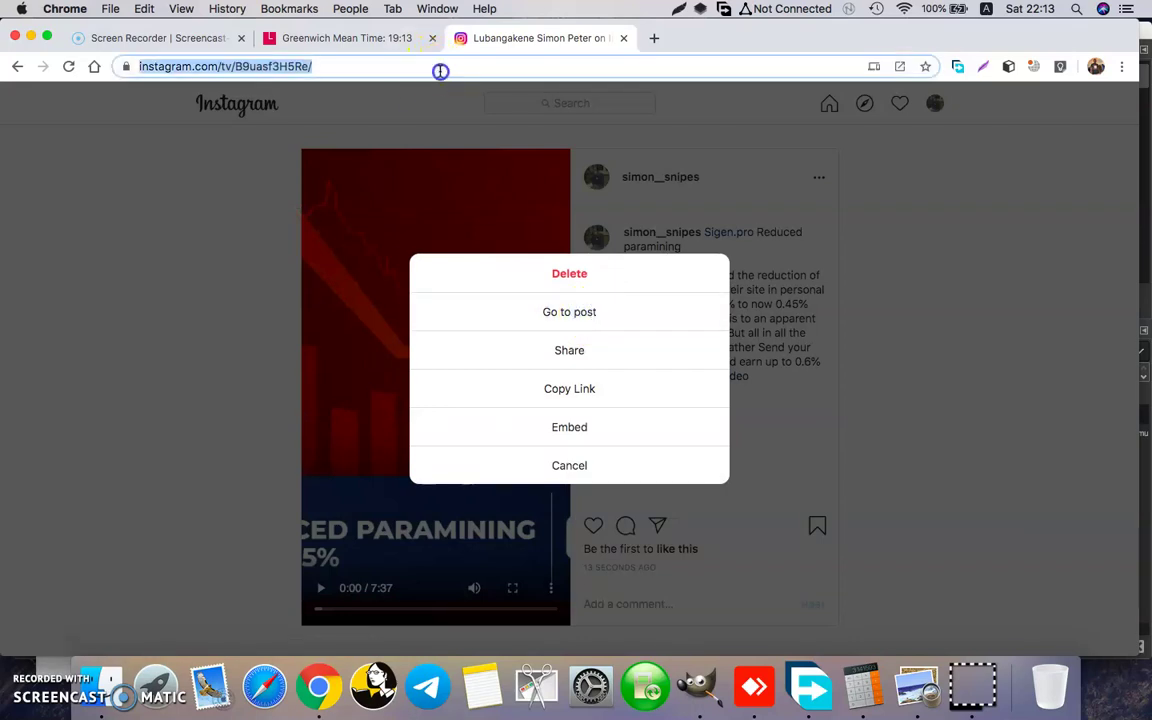
click(568, 388)
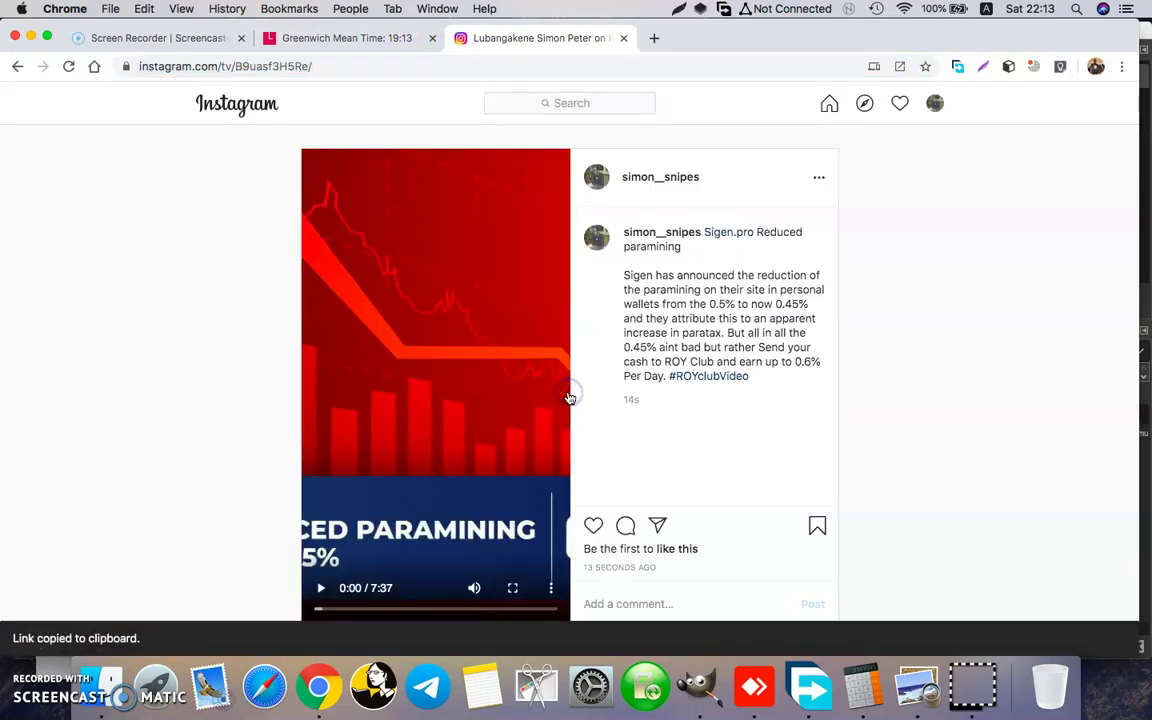
click(352, 63)
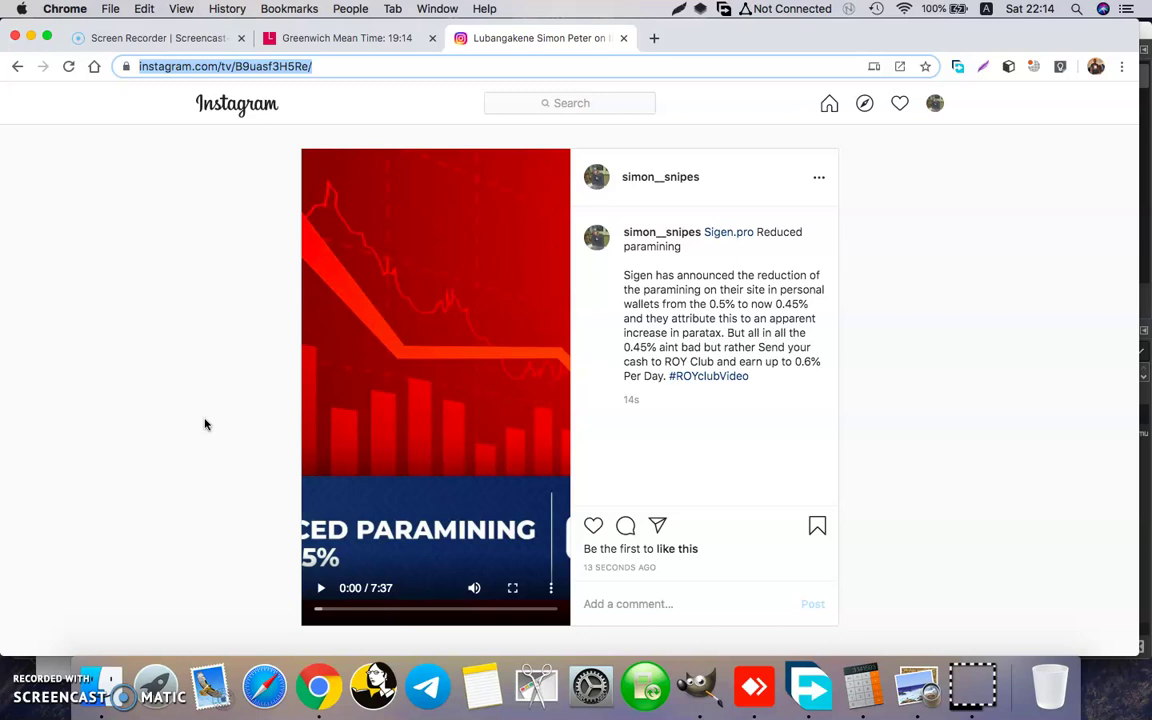
click(175, 476)
click(66, 568)
click(74, 567)
click(89, 563)
click(104, 549)
drag(106, 551, 123, 376)
drag(175, 431, 31, 626)
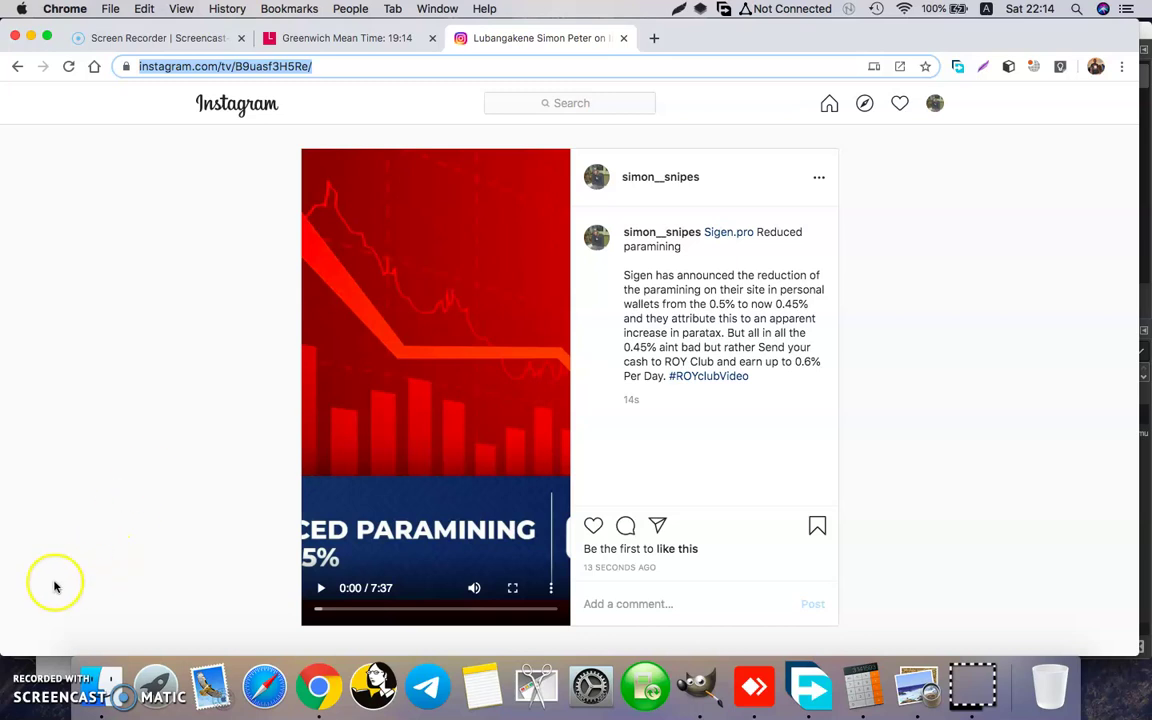